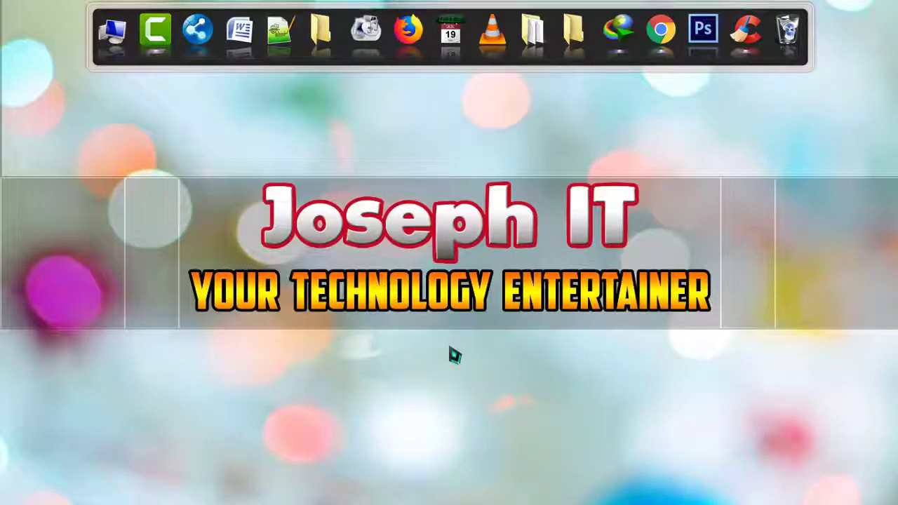
Step: Open the FreeAppLock folder and bring up the context menu for 1.jpg
click(534, 31)
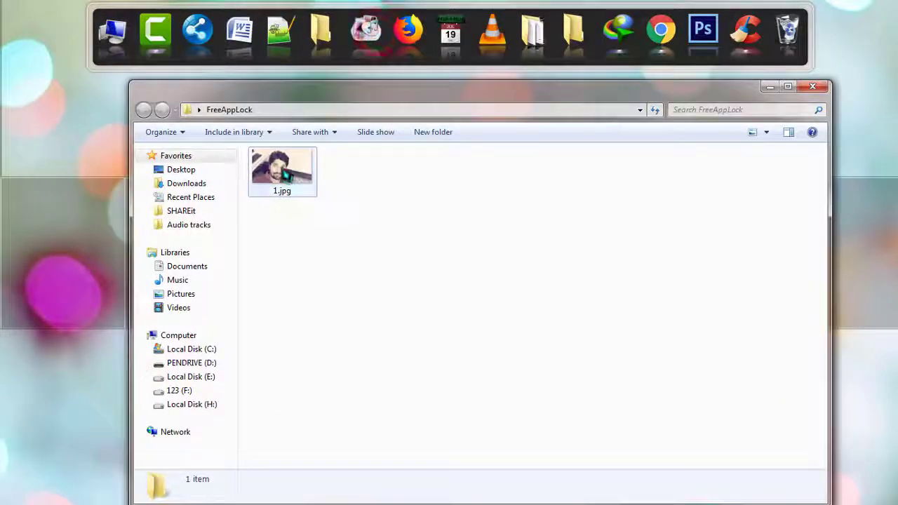
click(282, 171)
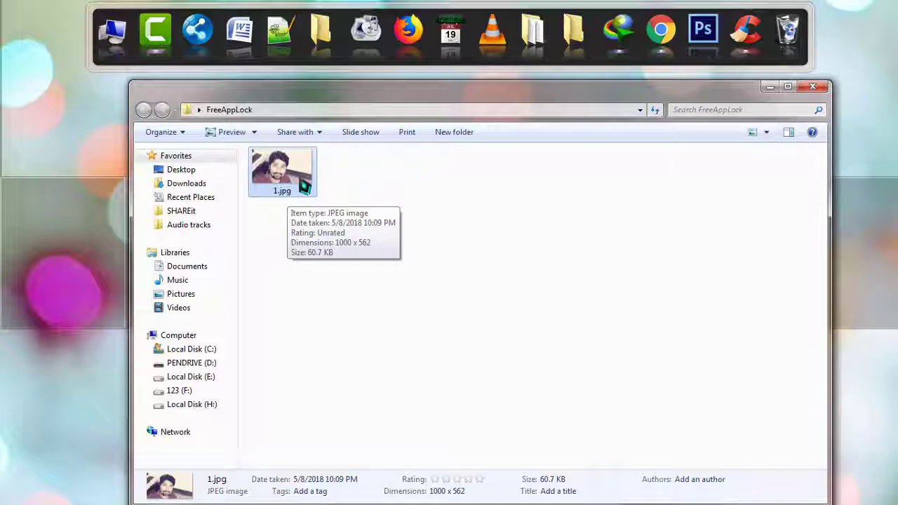
right_click(305, 187)
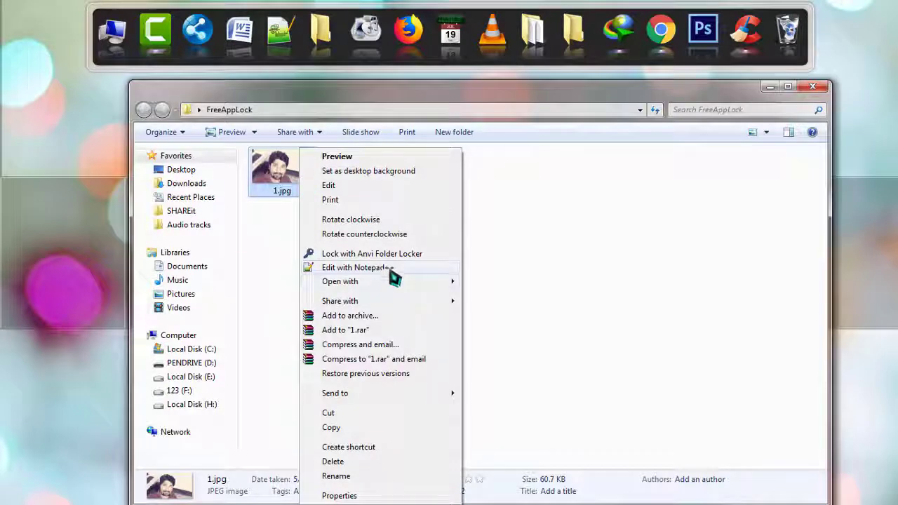
Step: Open 1.jpg in Paint and save it as the BMP picture 1.bmp in FreeAppLock
mouse_move(401, 290)
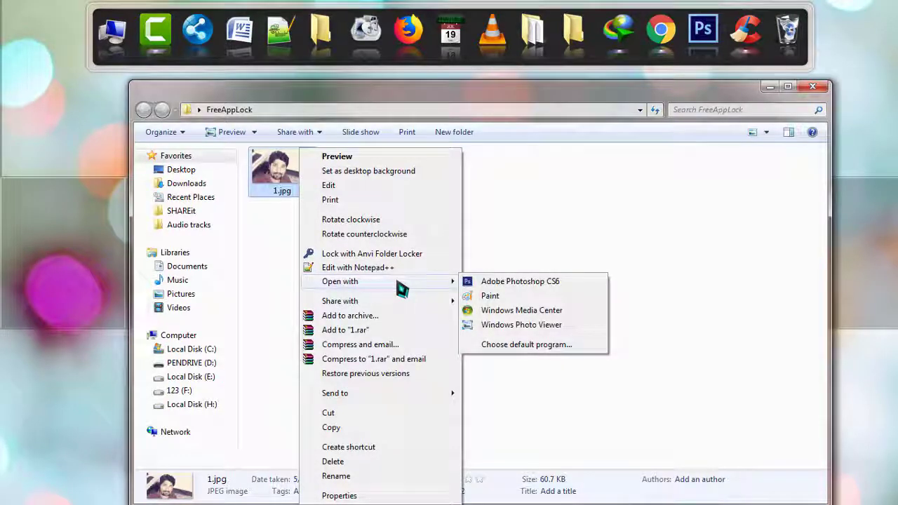
click(523, 297)
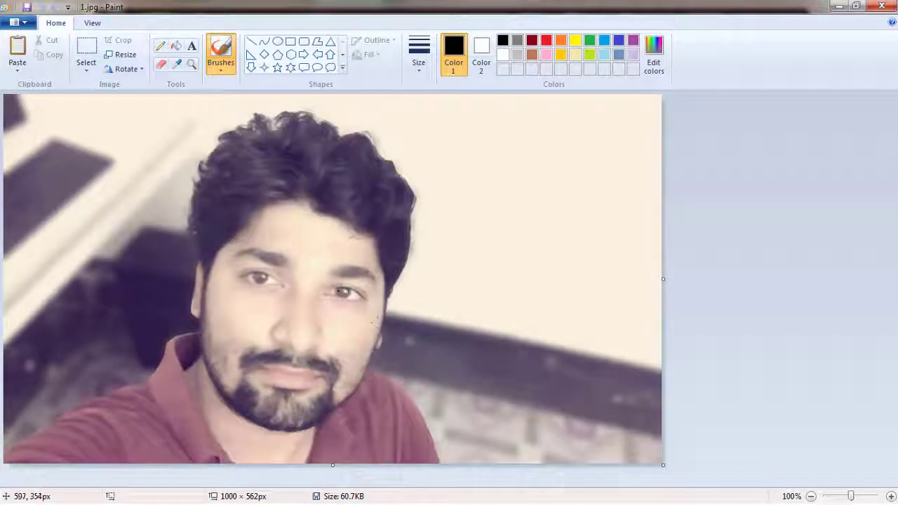
click(19, 22)
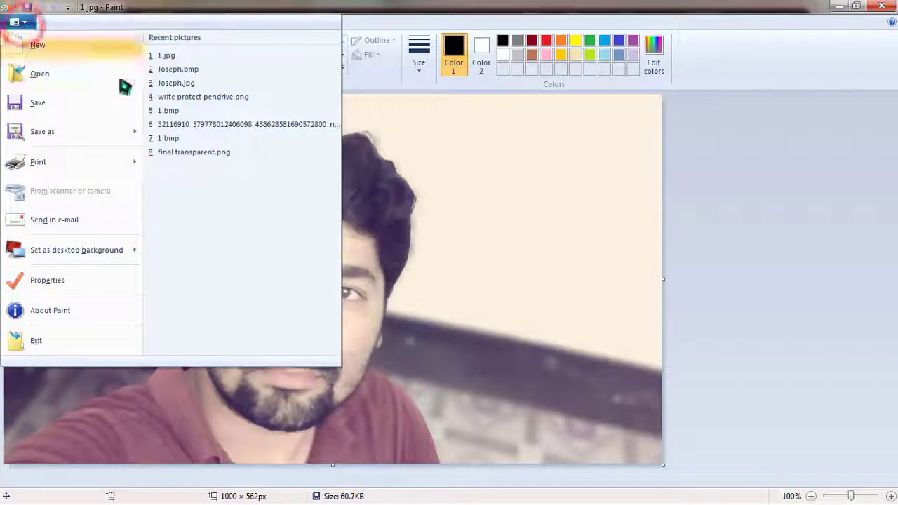
mouse_move(140, 137)
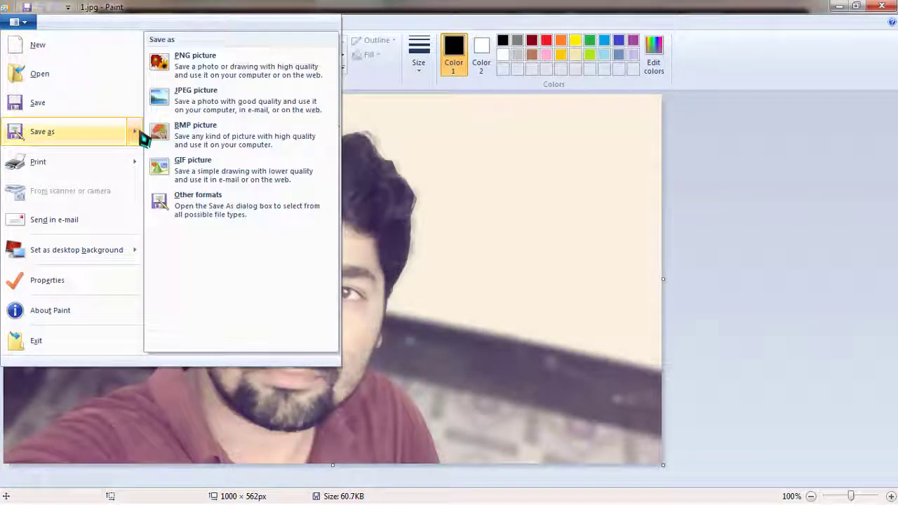
click(219, 144)
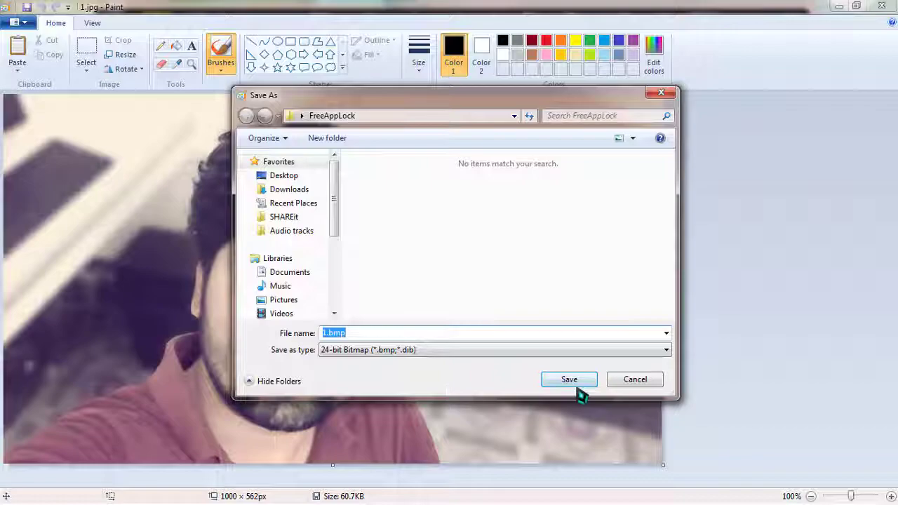
click(569, 383)
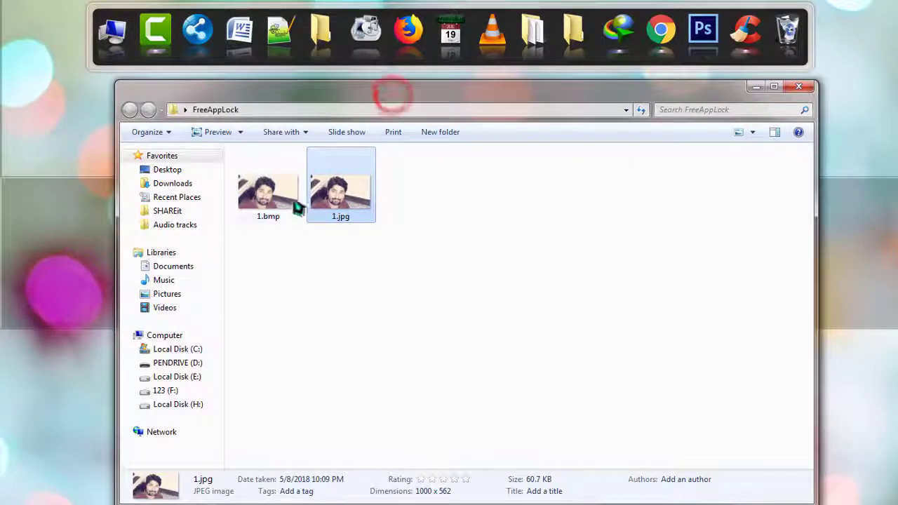
Step: Delete 1.jpg from FreeAppLock, sending it to the Recycle Bin
click(280, 217)
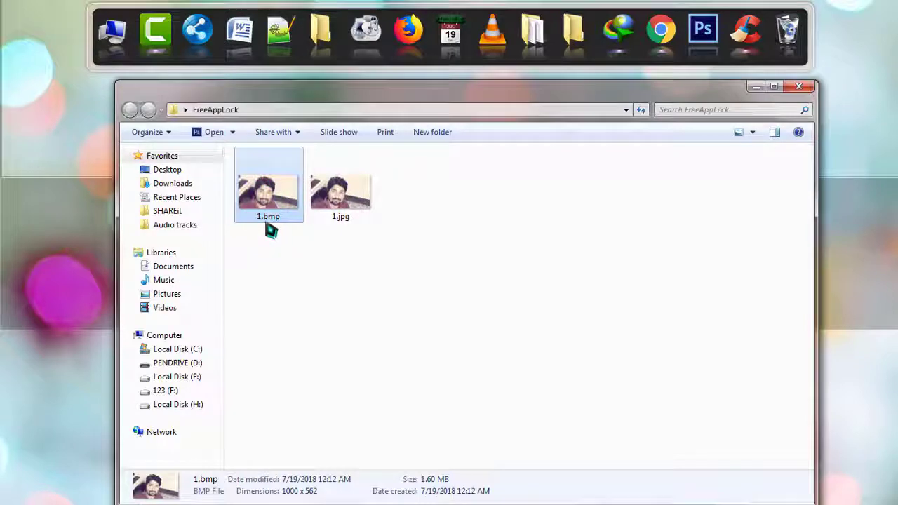
click(337, 209)
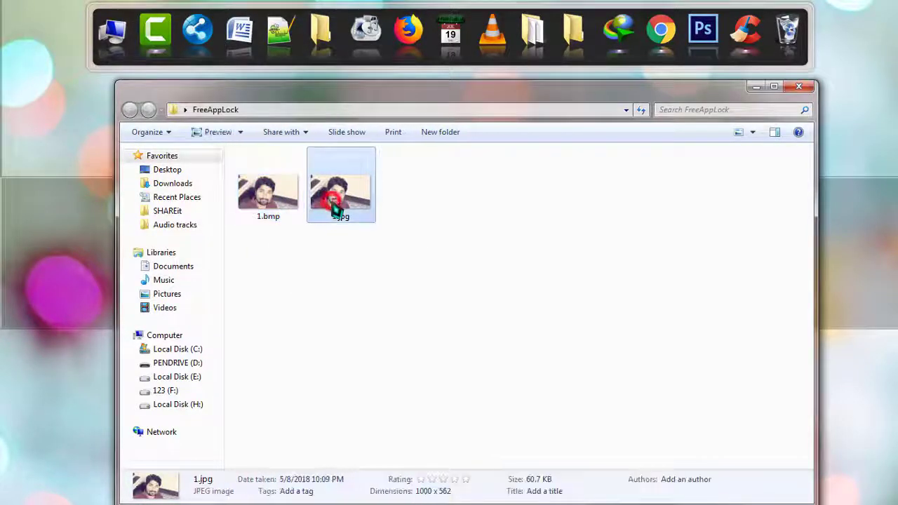
key(Delete)
key(Return)
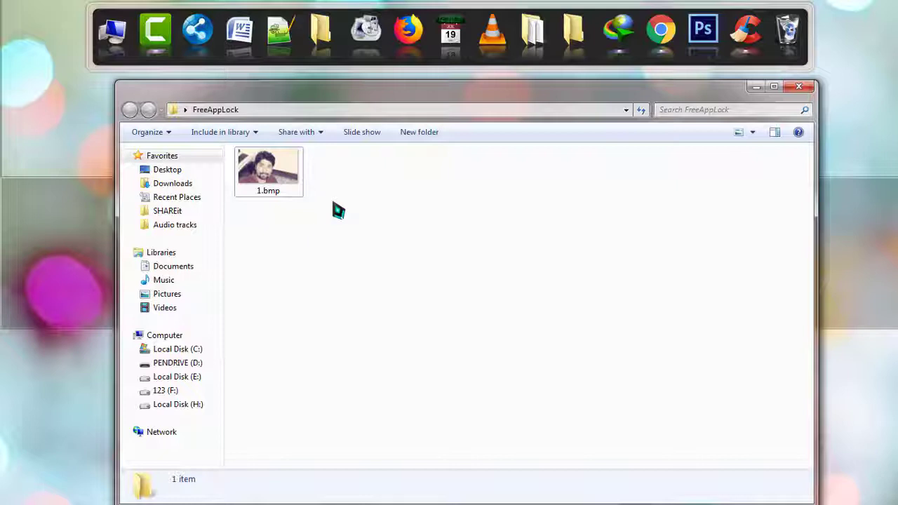
Step: Create a new empty text document in the FreeAppLock folder
right_click(337, 209)
click(440, 361)
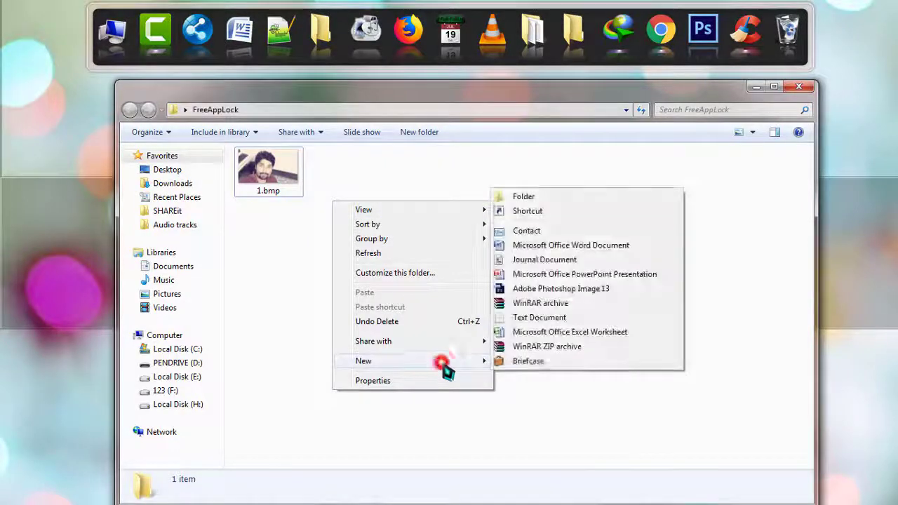
click(536, 319)
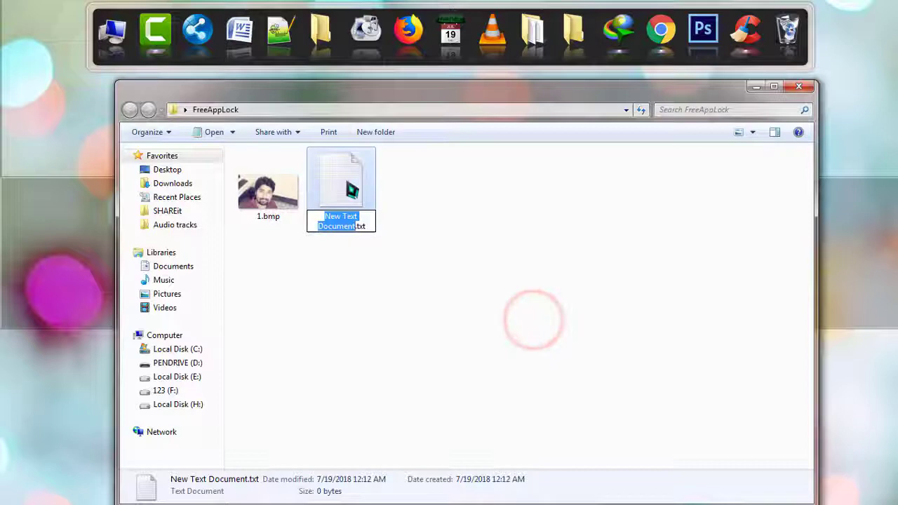
Step: Open New Text Document.txt in Notepad, write '[autorun]' and 'icon = ', and place Notepad beside Explorer
click(341, 181)
double_click(341, 181)
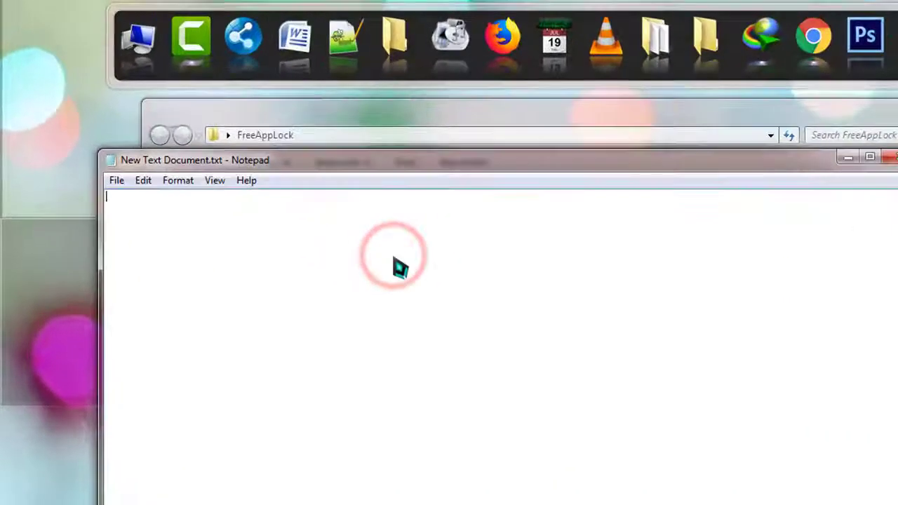
text([autorun)
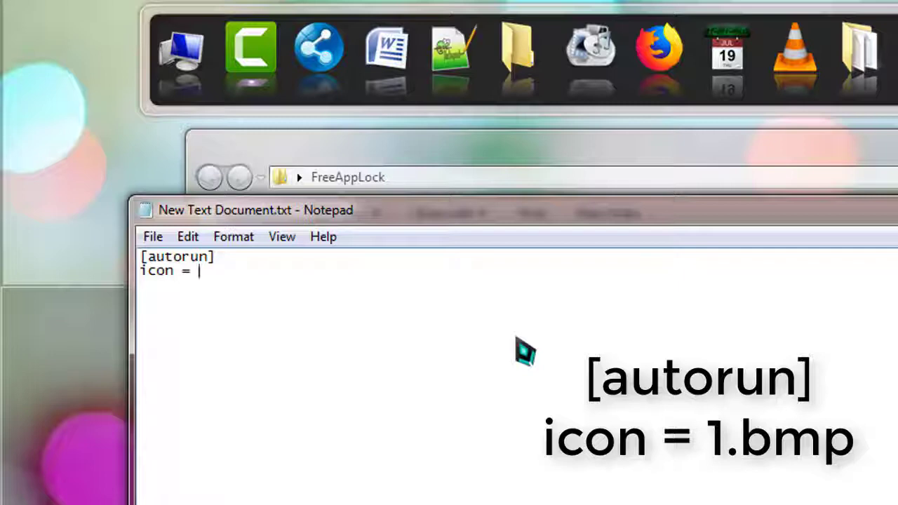
drag(528, 214, 897, 202)
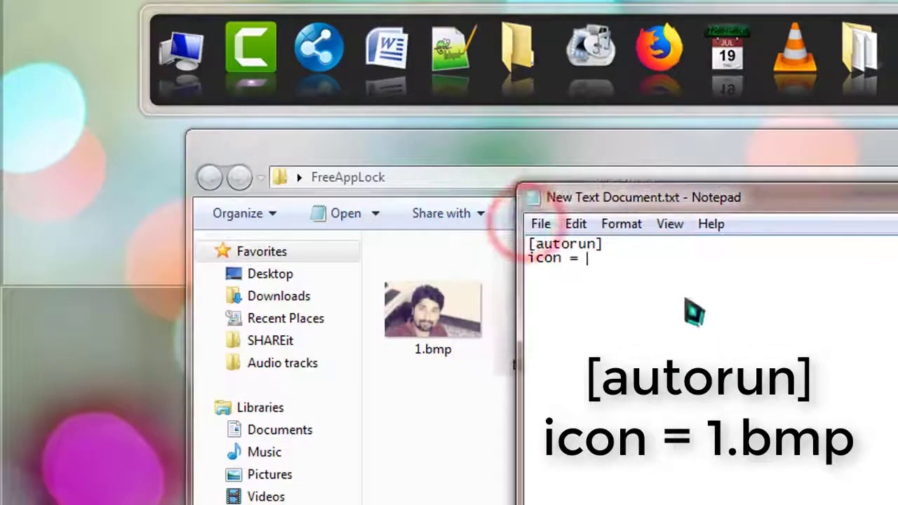
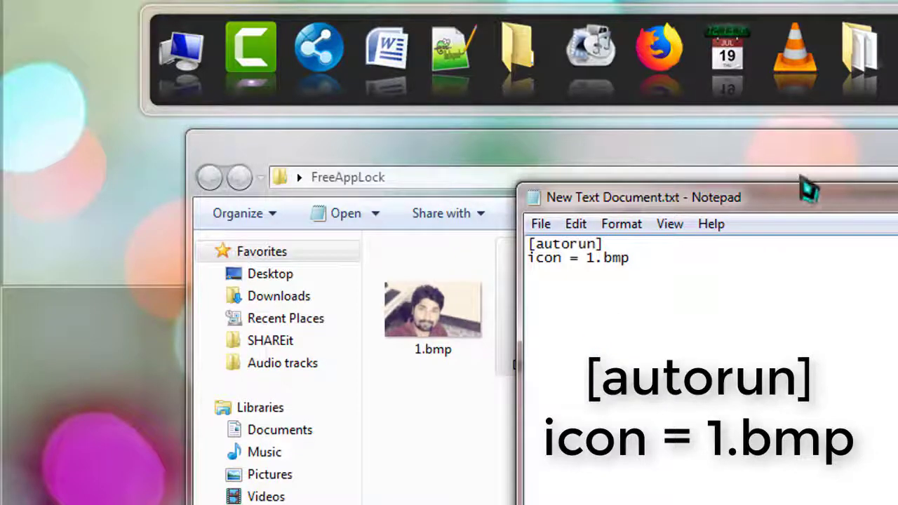
Step: Save the Notepad text as autorun.inf with the All Files (*.*) type in FreeAppLock
drag(812, 203, 591, 192)
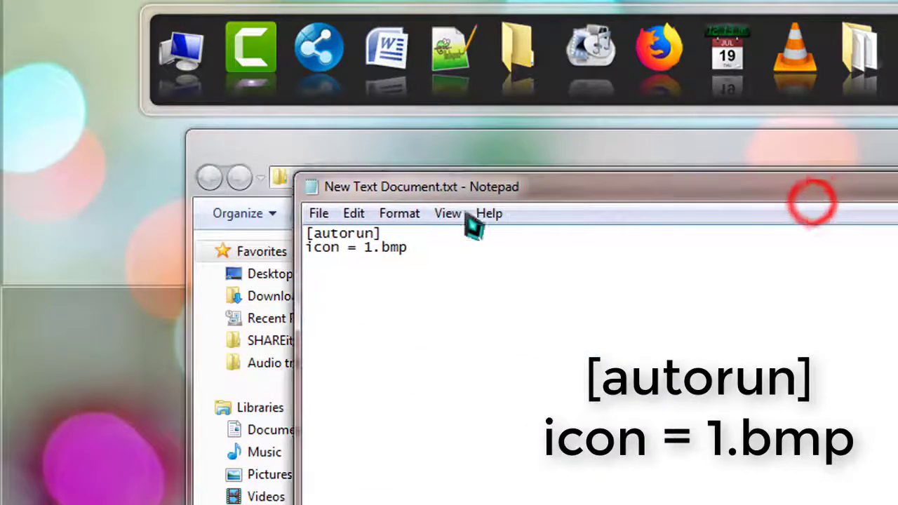
click(317, 215)
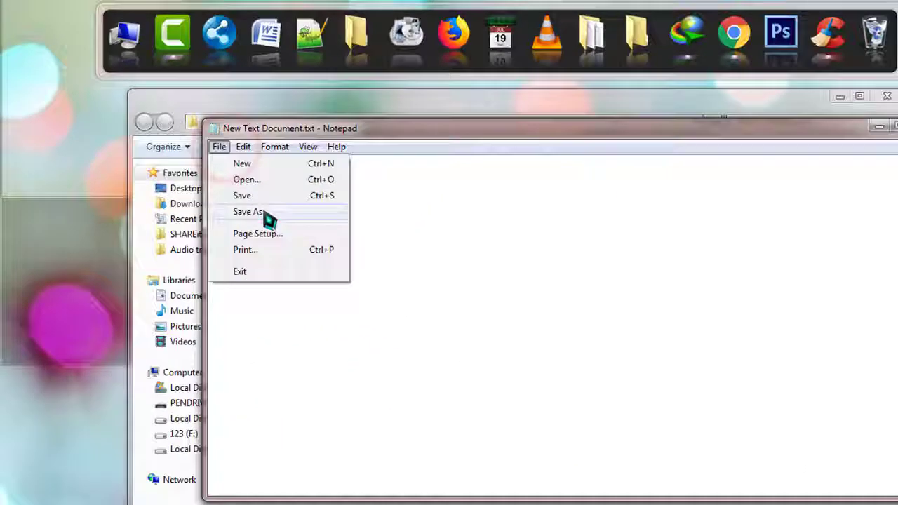
click(267, 215)
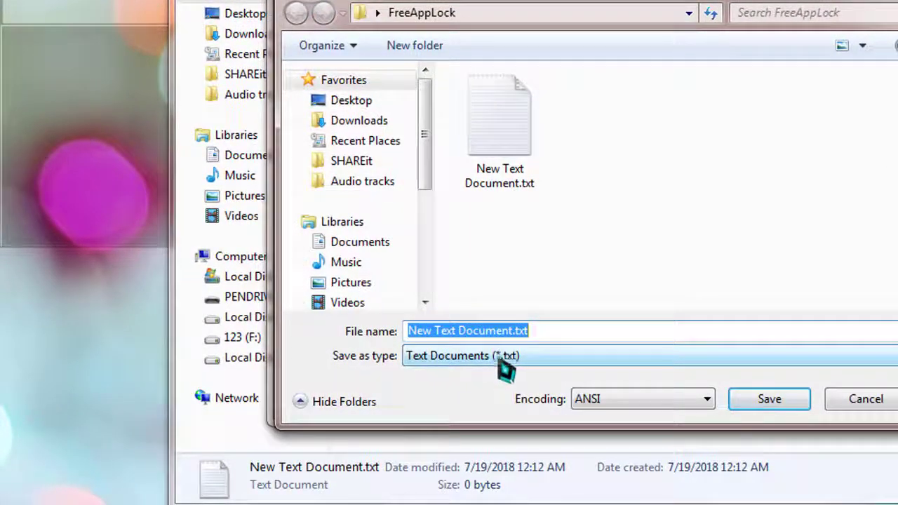
click(451, 362)
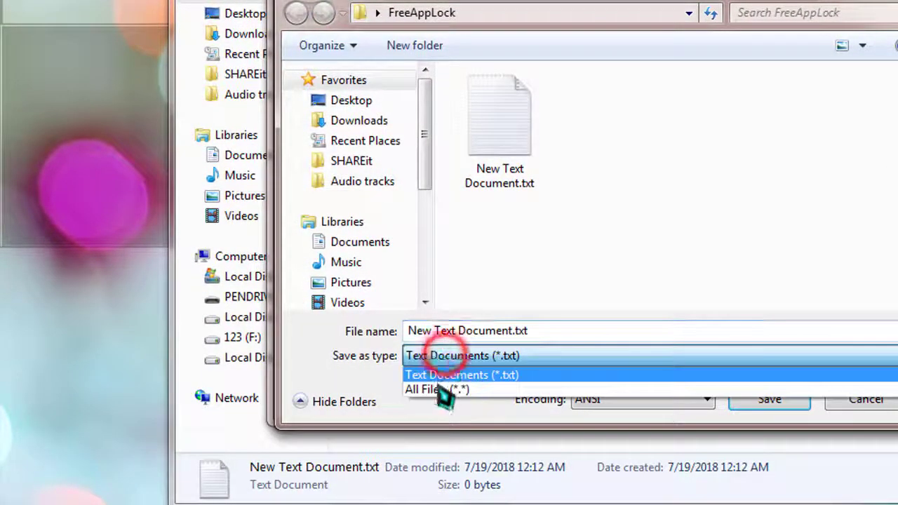
click(445, 390)
click(476, 336)
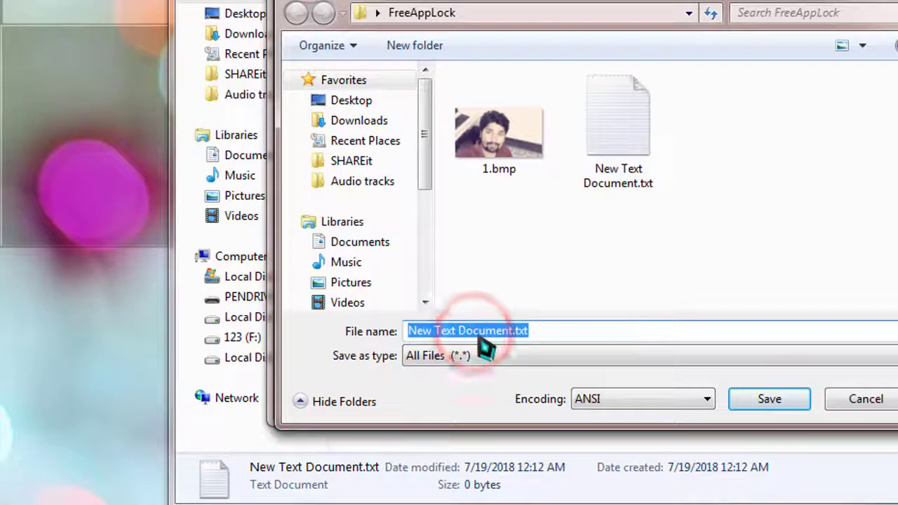
text(autorun.inf)
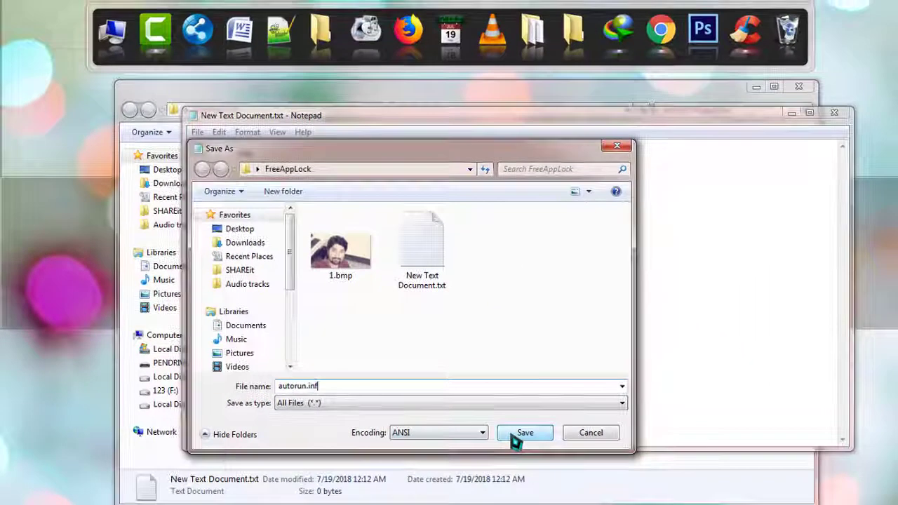
click(751, 402)
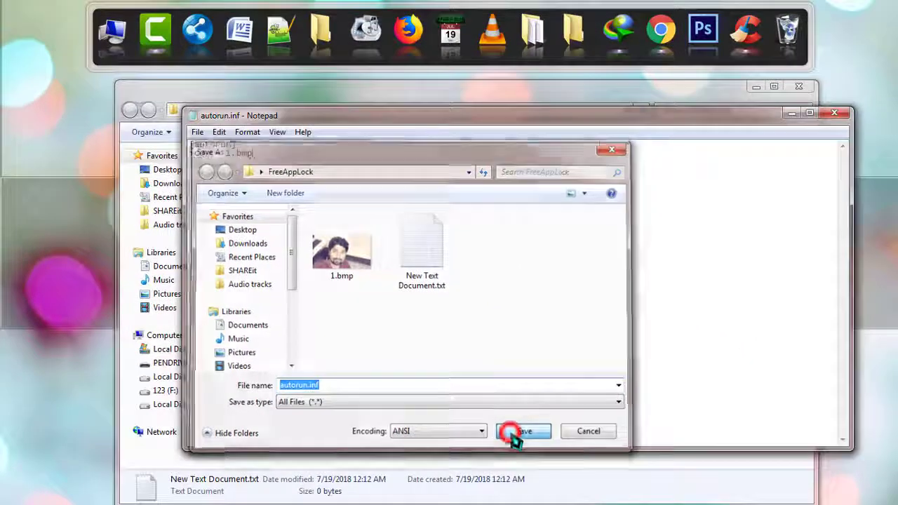
Step: Close Notepad and delete the leftover New Text Document.txt from FreeAppLock
click(523, 431)
click(834, 113)
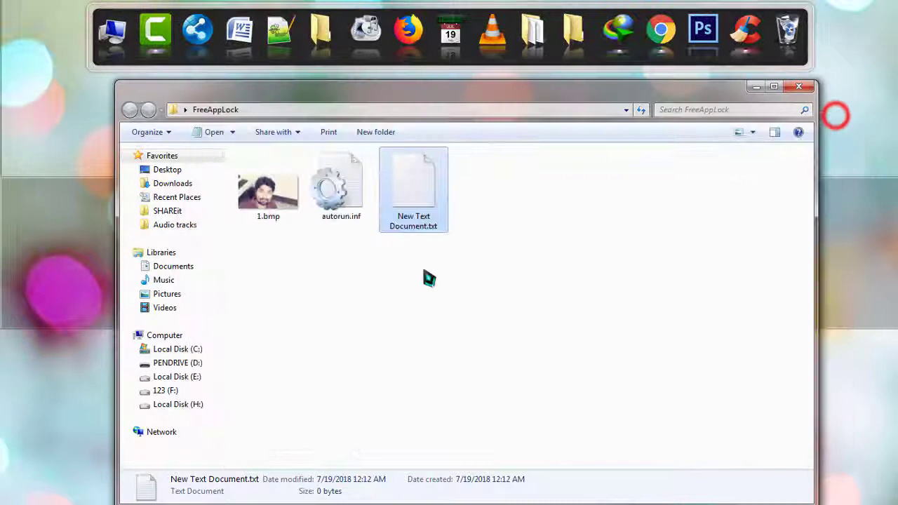
click(373, 274)
click(347, 226)
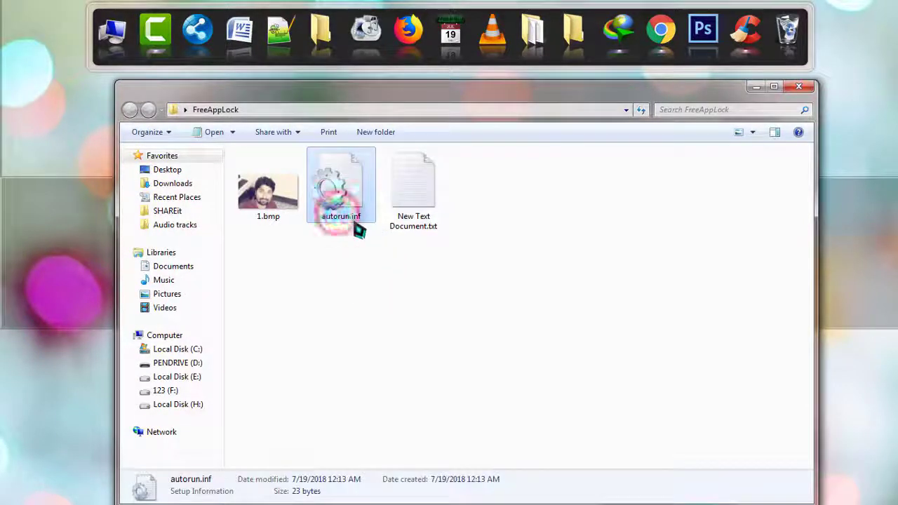
click(416, 212)
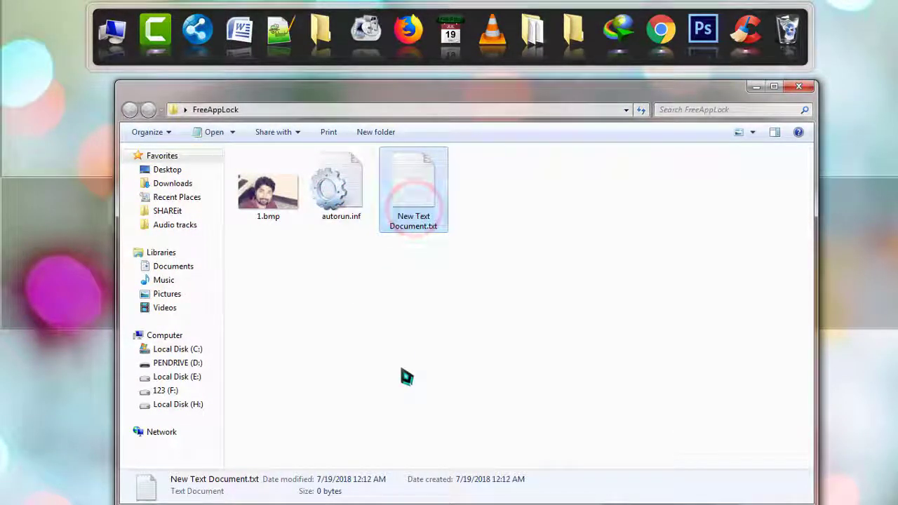
key(Delete)
key(Return)
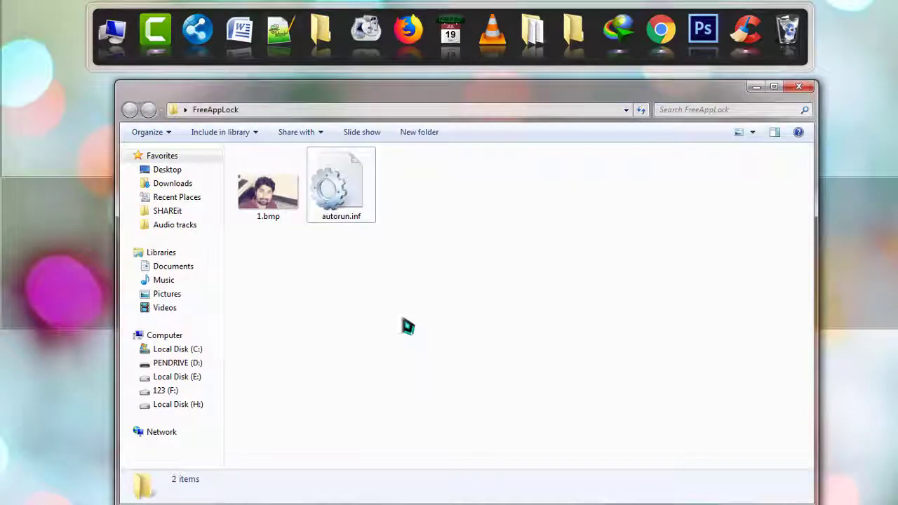
Step: Copy 1.bmp and autorun.inf together
drag(357, 246, 281, 151)
right_click(273, 186)
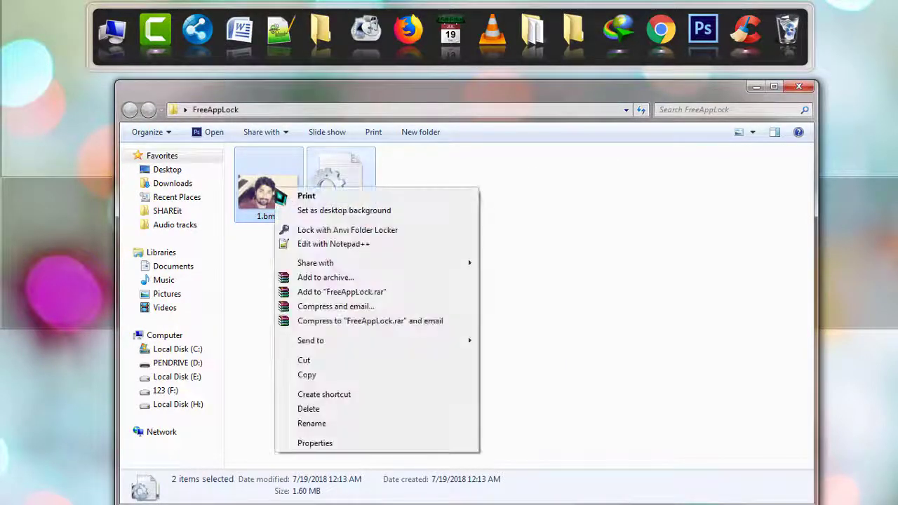
click(312, 375)
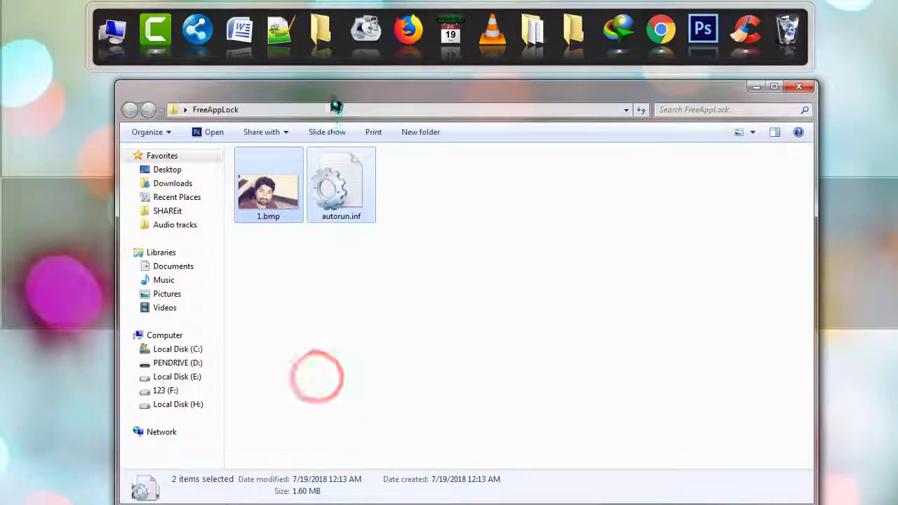
Step: Paste 1.bmp and autorun.inf into the root of PENDRIVE (D:) next to the Files folder
drag(330, 94, 319, 56)
click(162, 289)
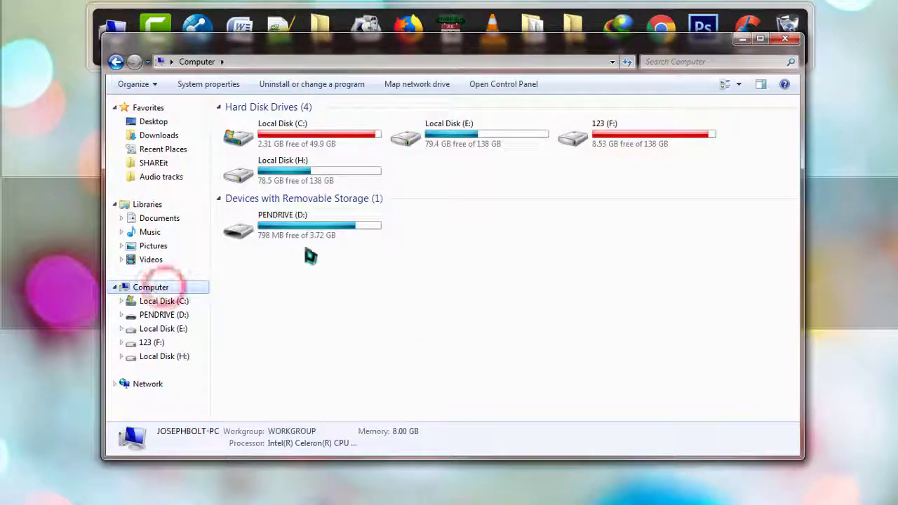
double_click(344, 228)
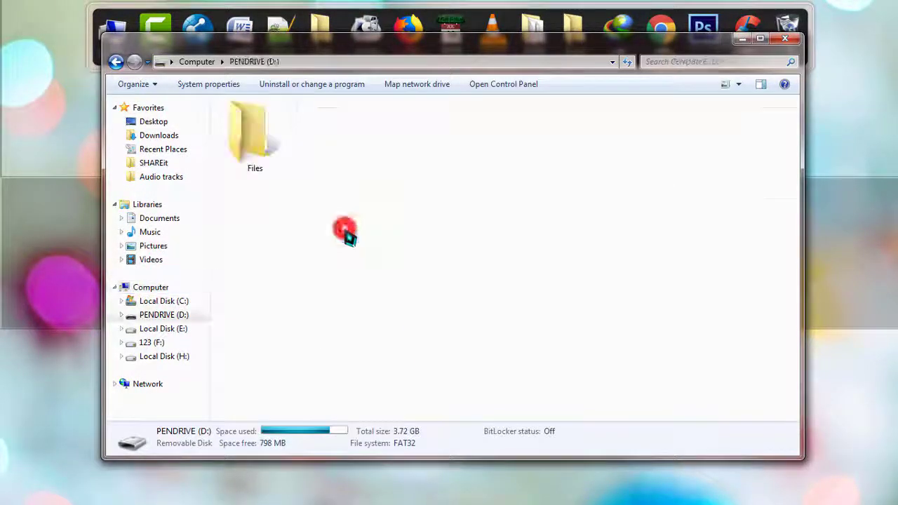
right_click(344, 172)
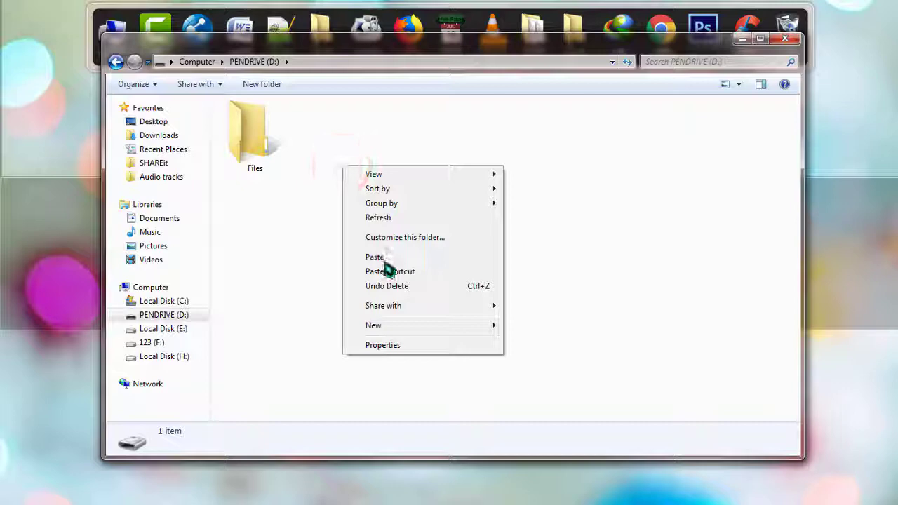
click(386, 260)
click(385, 210)
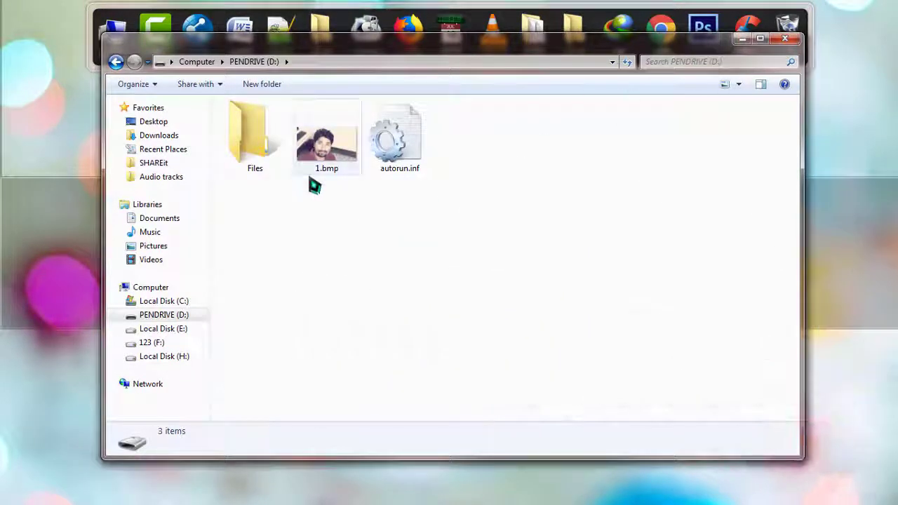
double_click(383, 164)
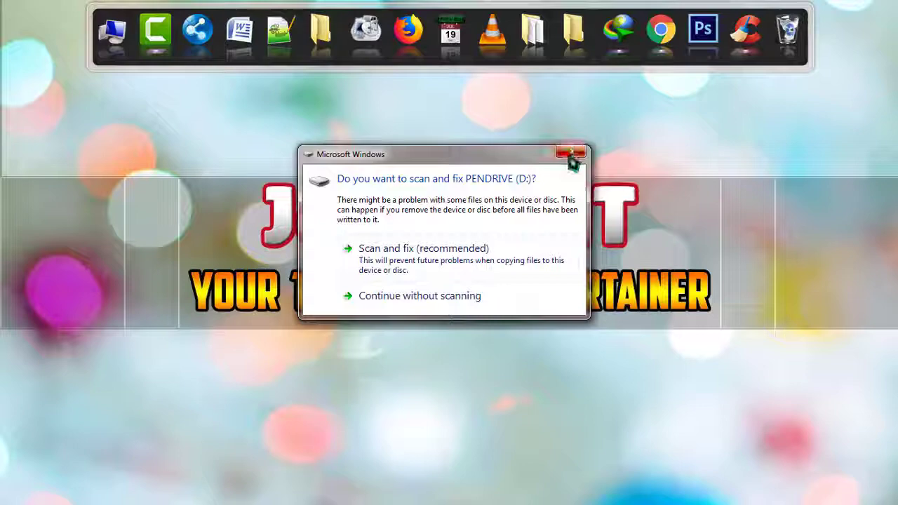
Step: Continue without scanning, close AutoPlay, and view PENDRIVE (D:) with its new photo icon in Computer
click(572, 153)
click(545, 85)
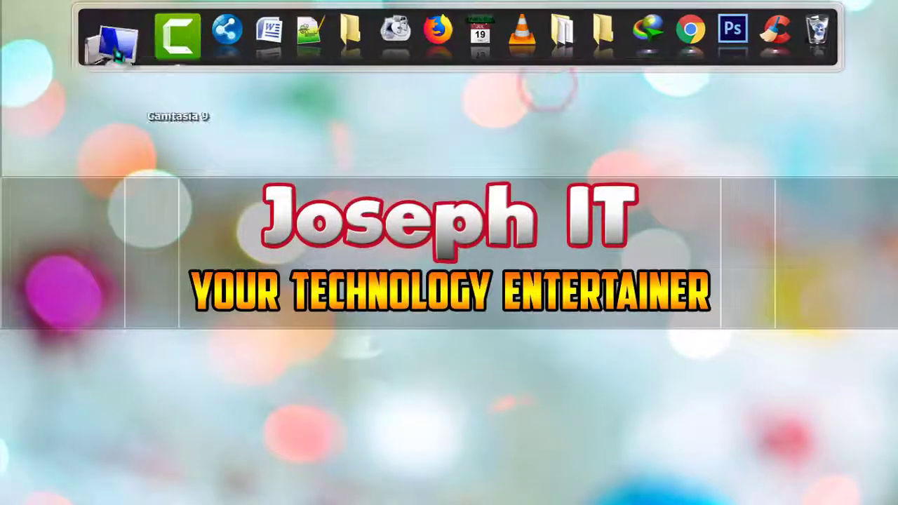
click(114, 43)
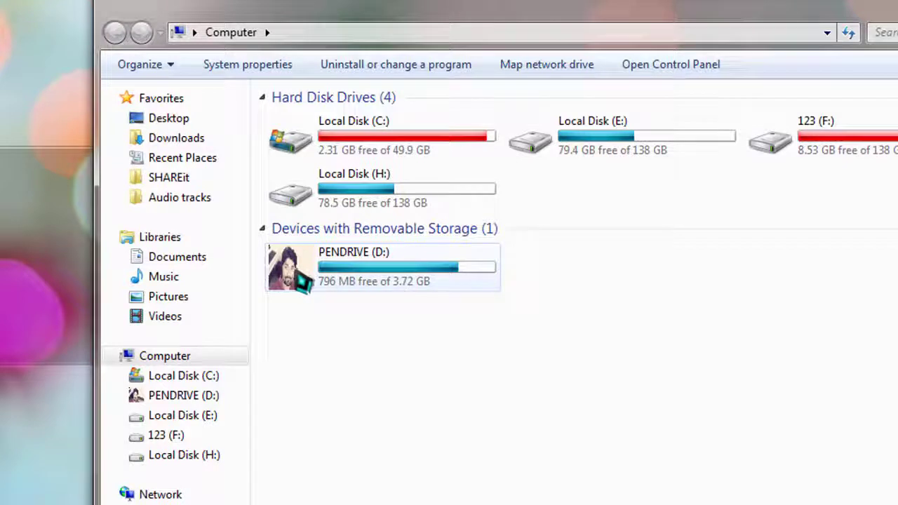
click(356, 226)
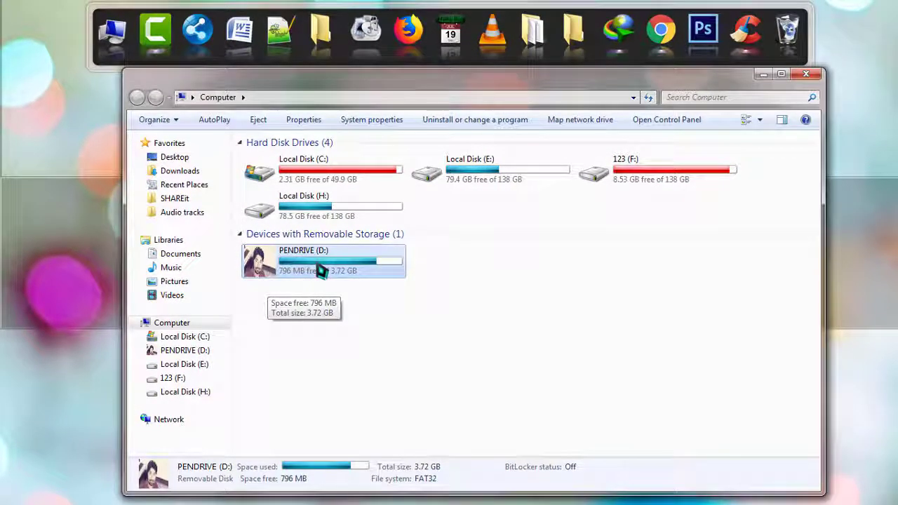
Step: Give 1.bmp and autorun.inf on PENDRIVE (D:) the Hidden attribute and apply it
double_click(317, 269)
drag(344, 241, 425, 190)
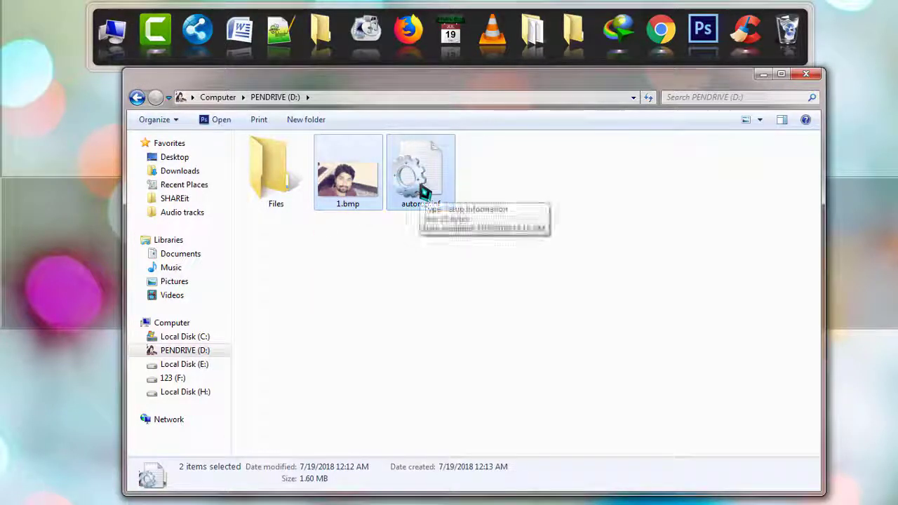
click(437, 250)
drag(435, 244, 430, 200)
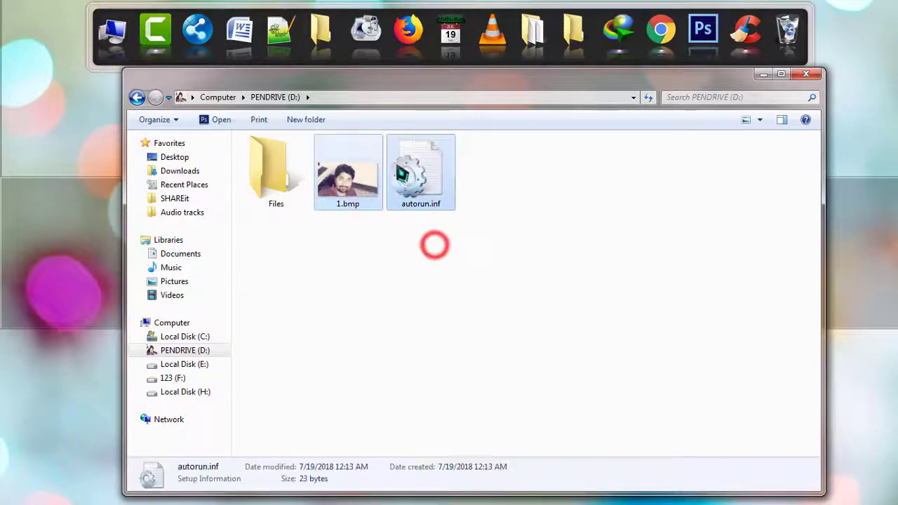
right_click(413, 167)
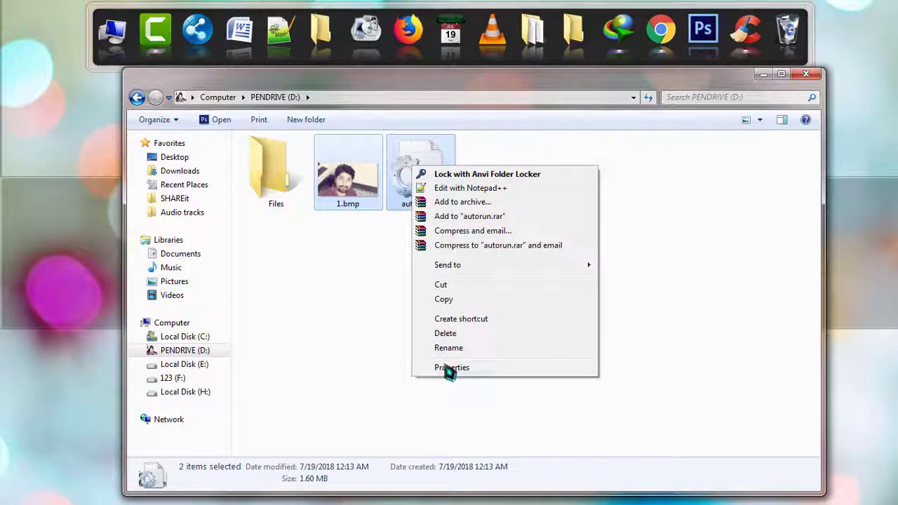
click(449, 369)
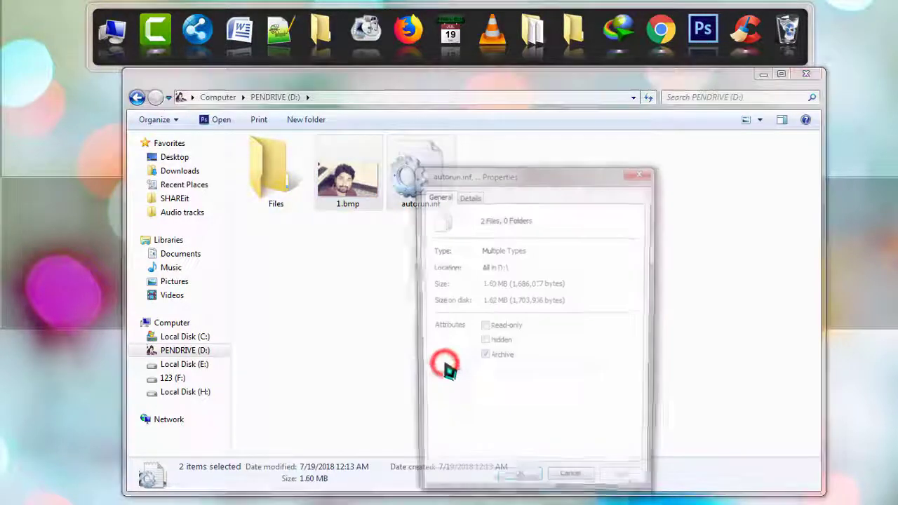
click(500, 343)
click(624, 485)
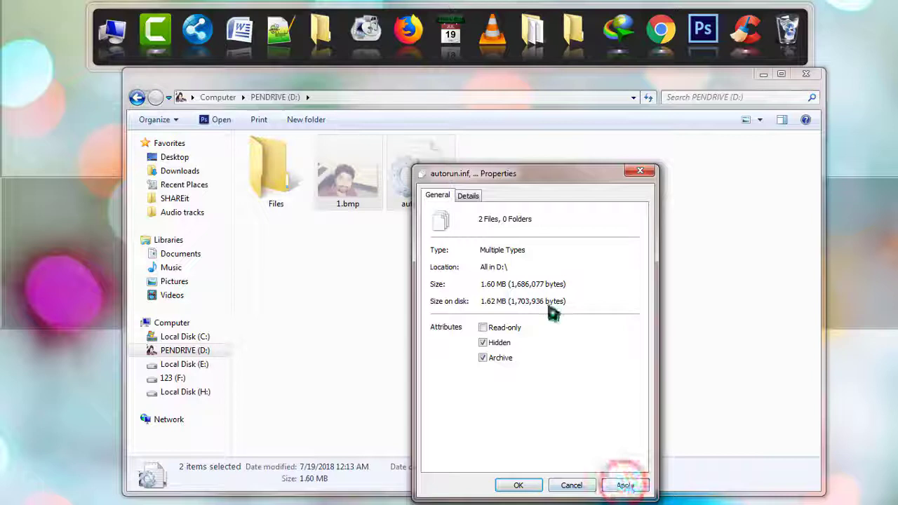
click(716, 329)
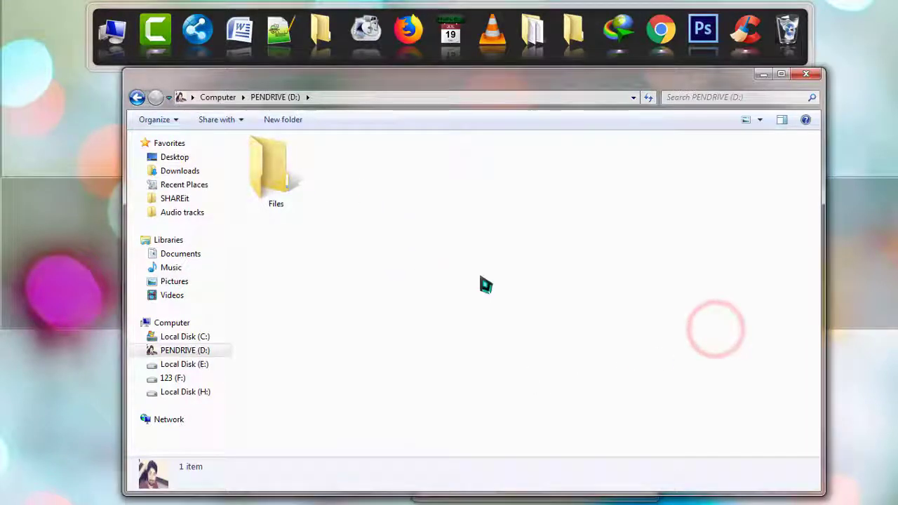